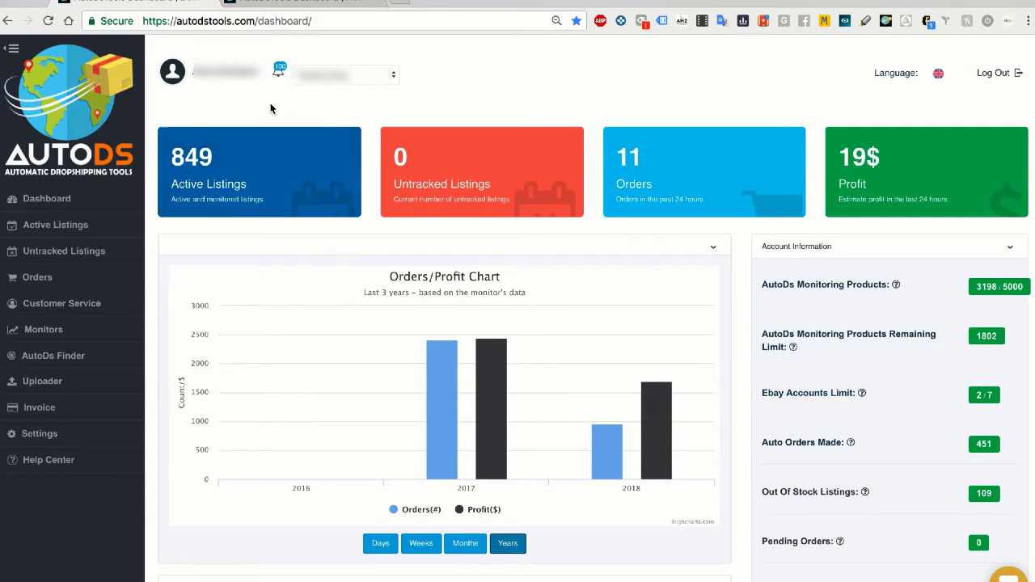
- Check the account list, then open 'View all notifications' from the bell summary in a new tab
left_click(355, 75)
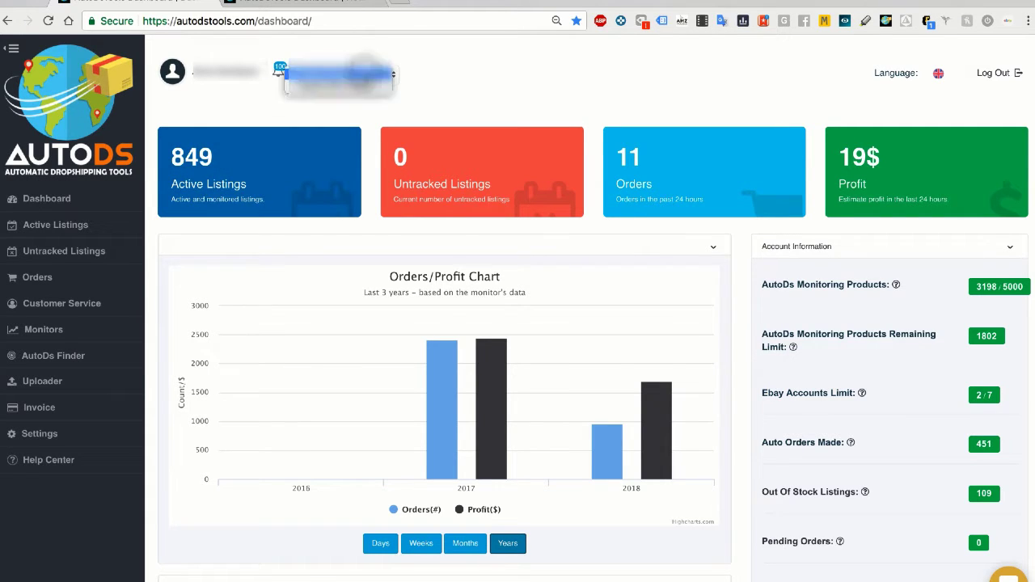
left_click(366, 75)
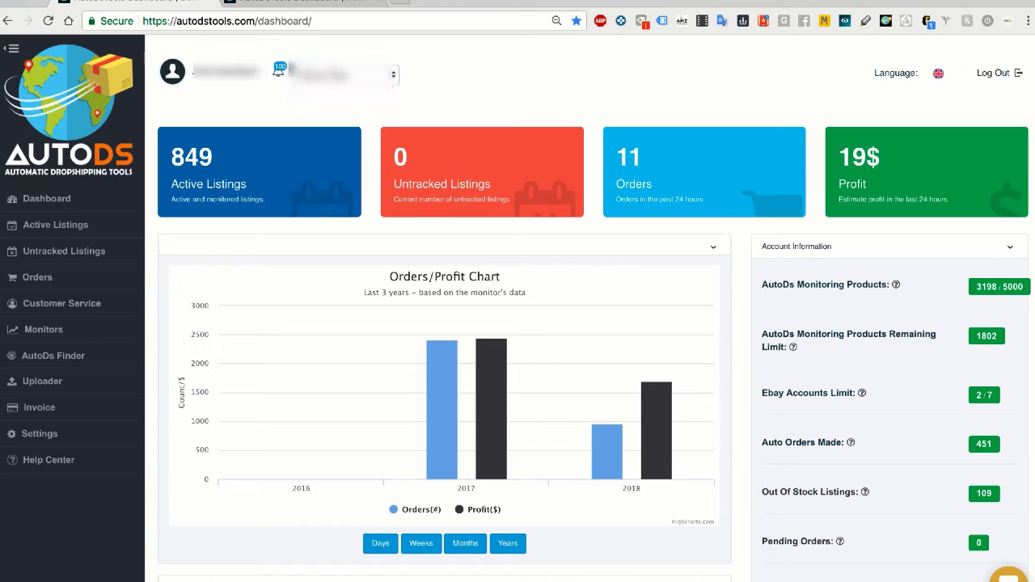
left_click(280, 72)
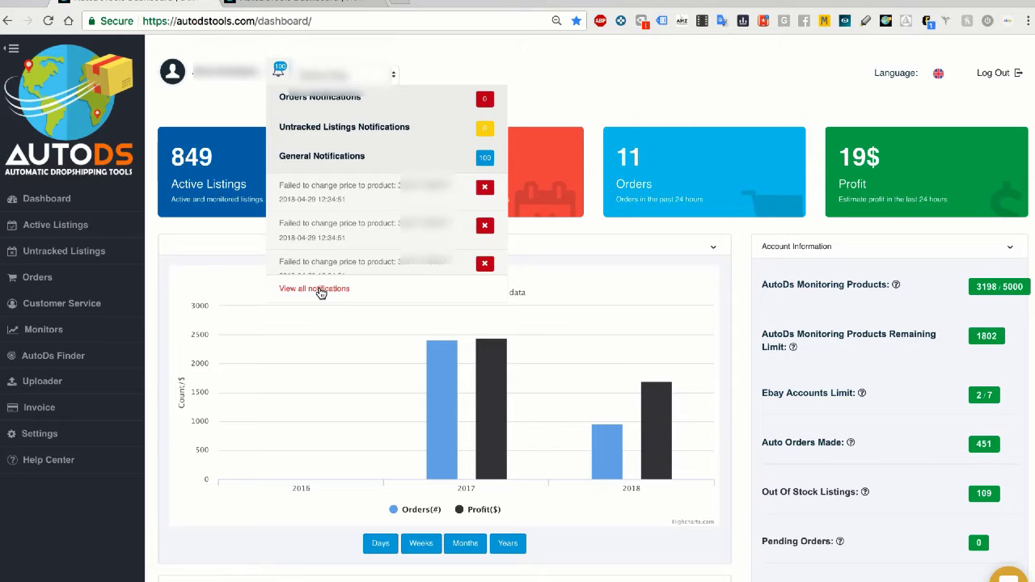
right_click(320, 293)
left_click(327, 294)
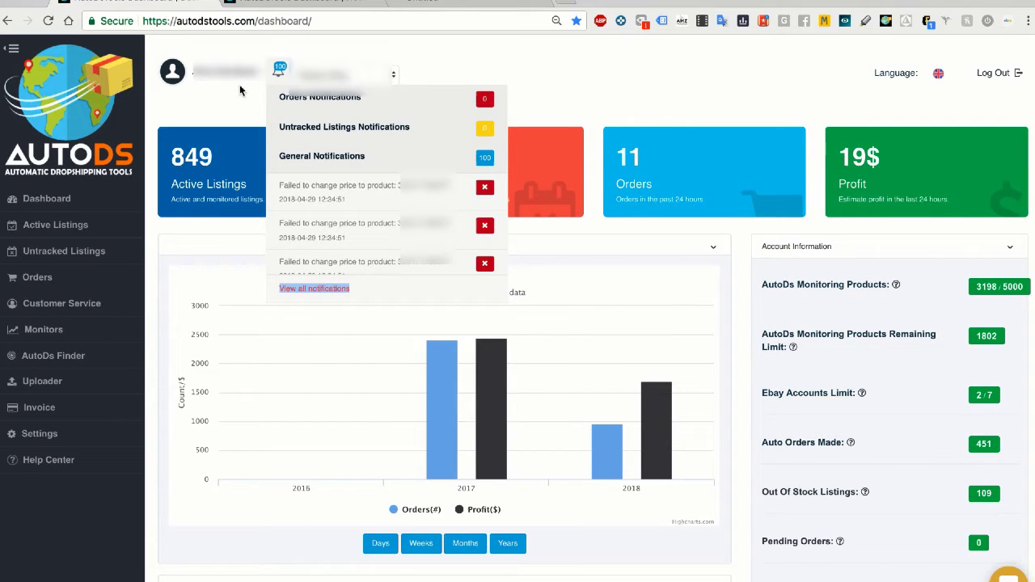
- Sort the notifications by Level with Error entries first and review the failed price-change messages
left_click(447, 3)
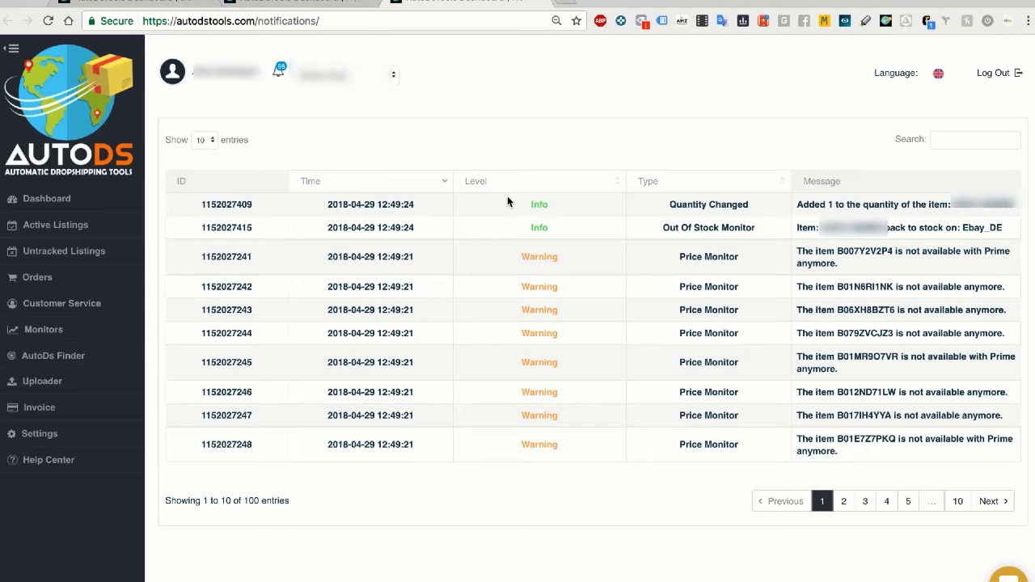
left_click(497, 186)
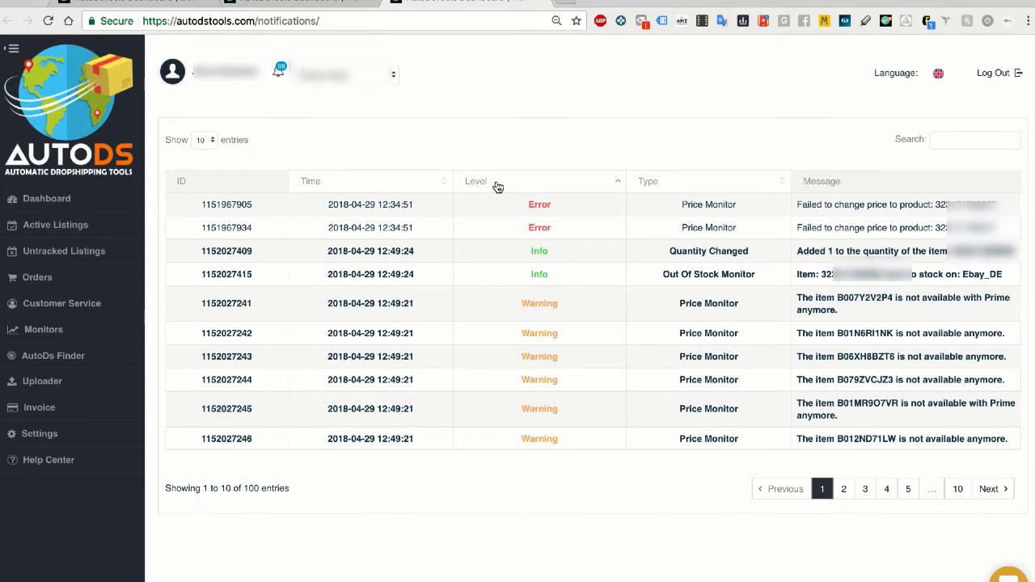
double_click(540, 205)
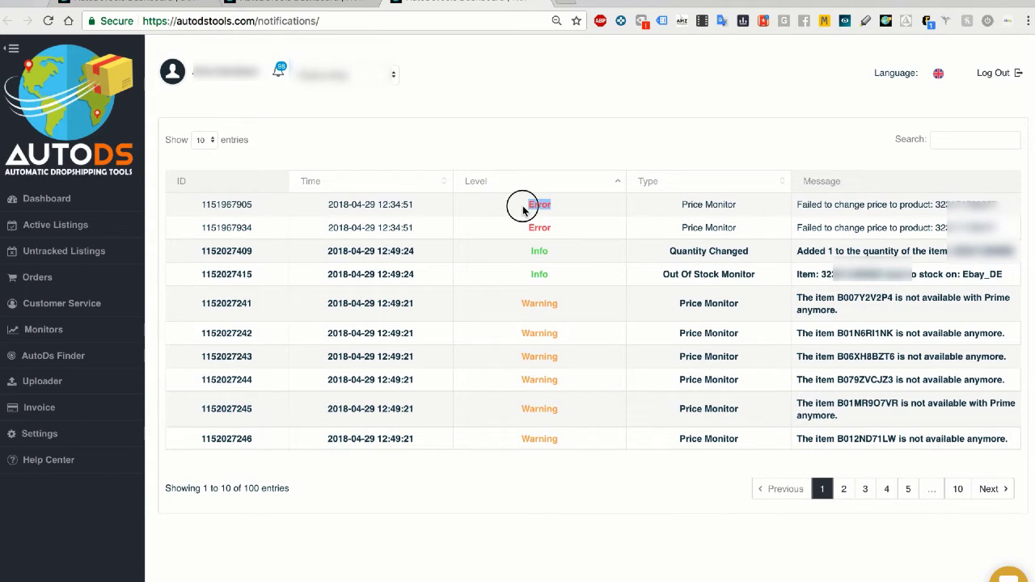
left_click(556, 231)
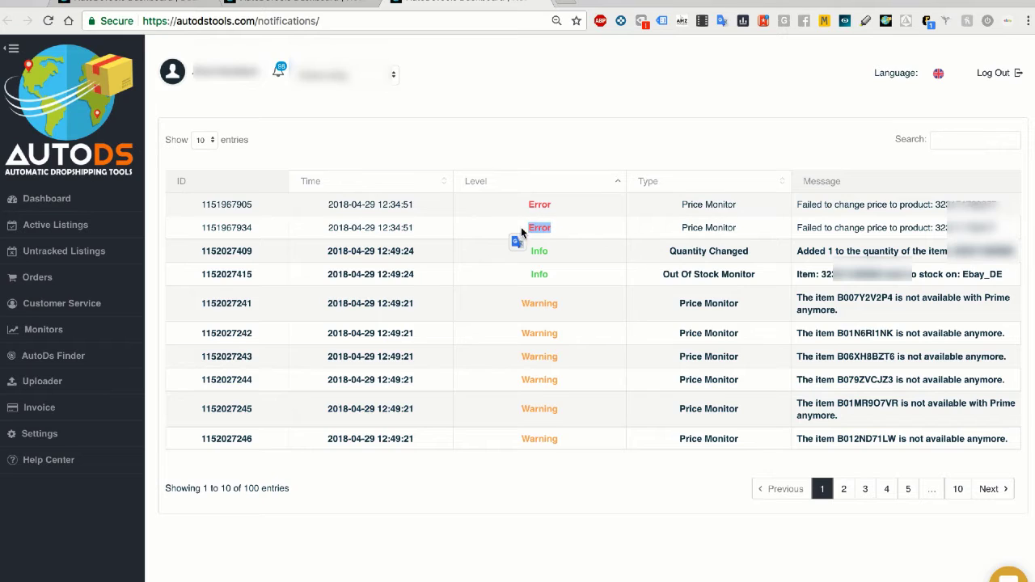
left_click(585, 225)
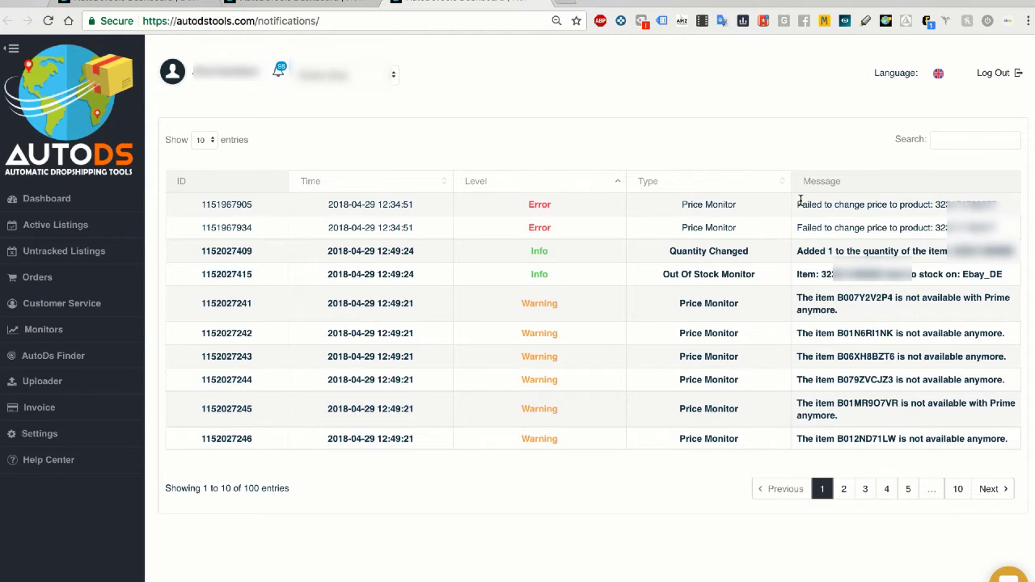
left_click_drag(801, 202, 940, 211)
double_click(904, 227)
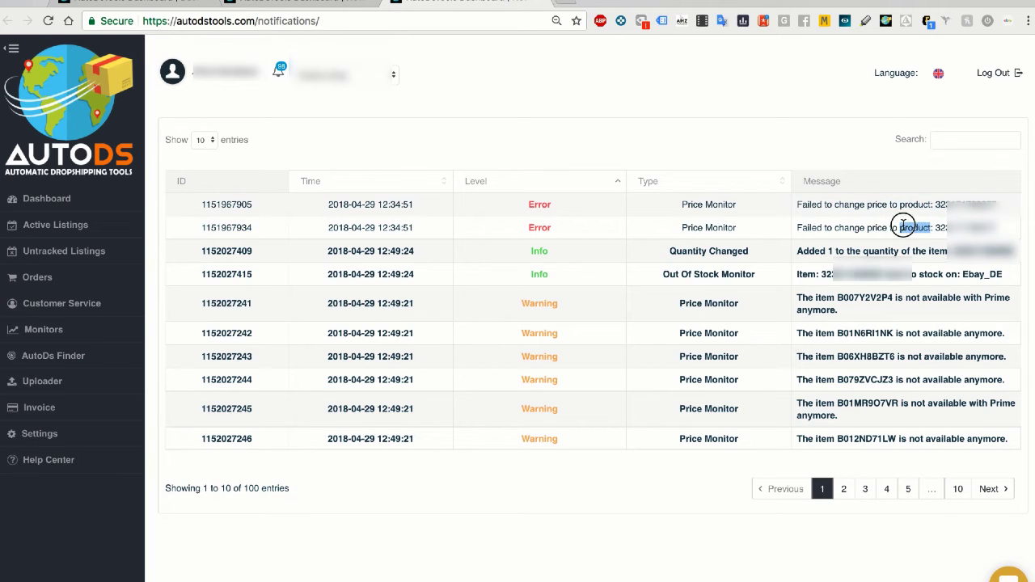
triple_click(903, 227)
left_click(892, 207)
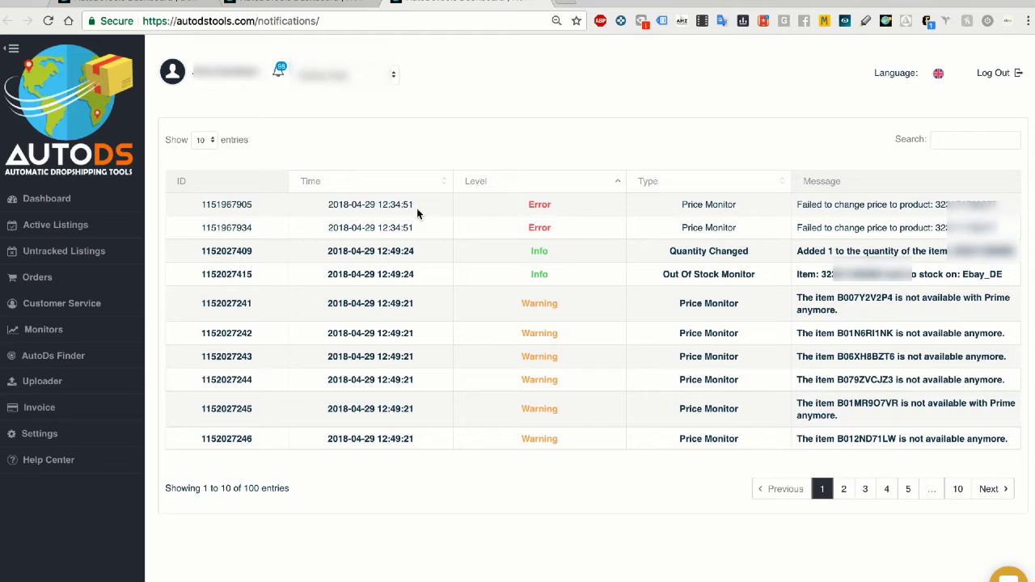
- Toggle the level sort order, review the row-five Warning about an unavailable item, then leave the tab
left_click(541, 181)
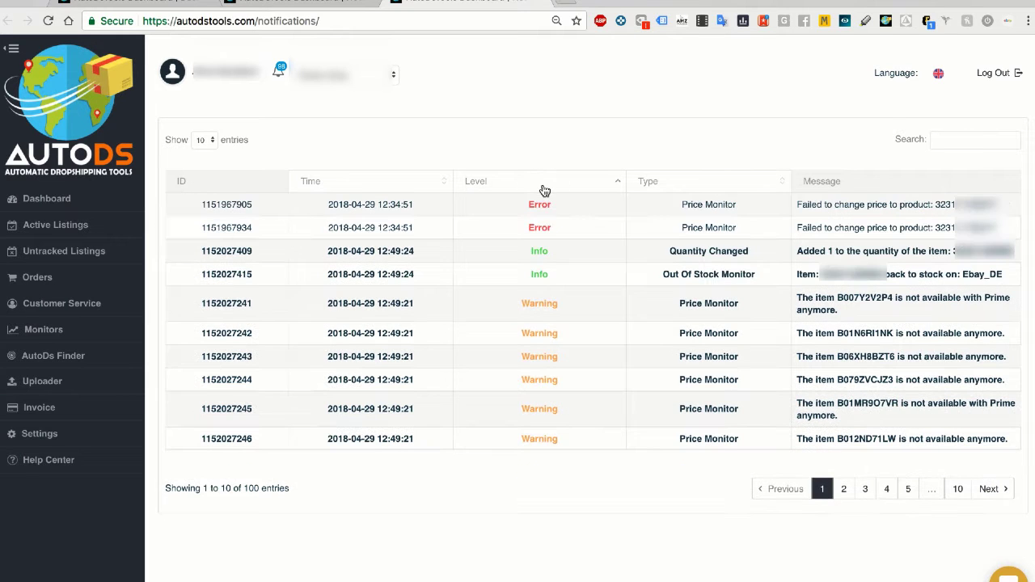
double_click(533, 206)
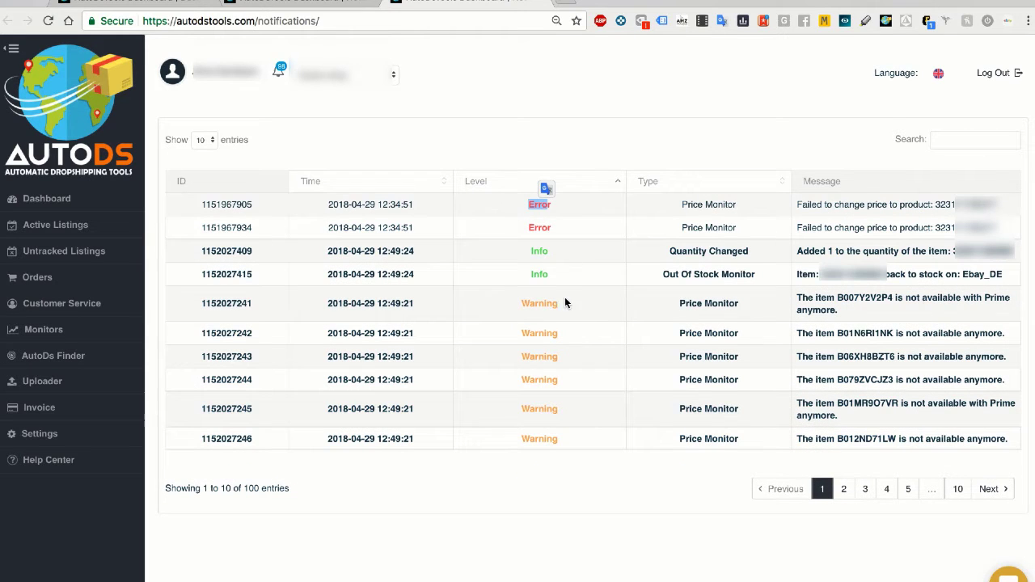
left_click(562, 273)
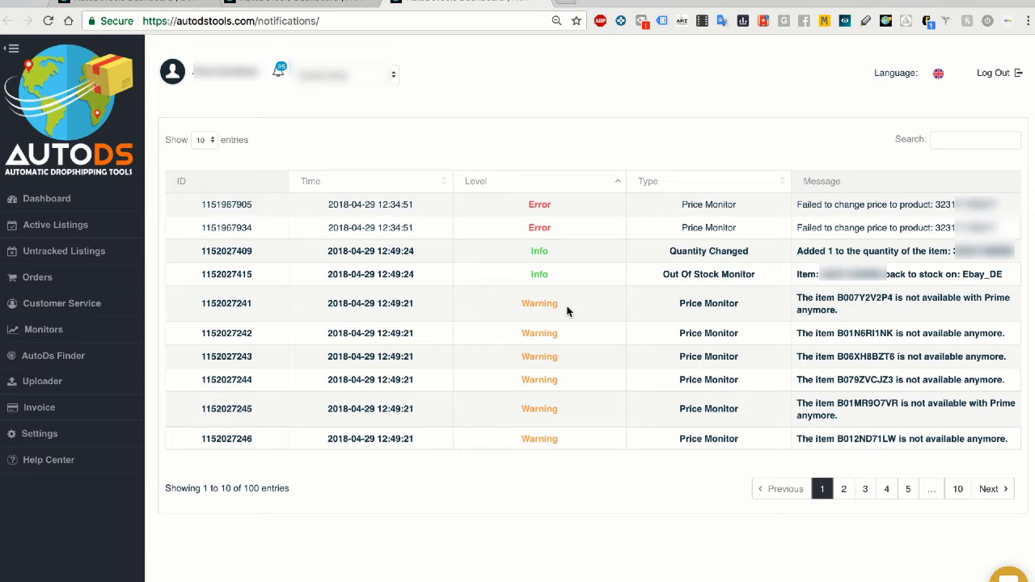
double_click(526, 304)
left_click(621, 299)
left_click_drag(799, 299, 889, 298)
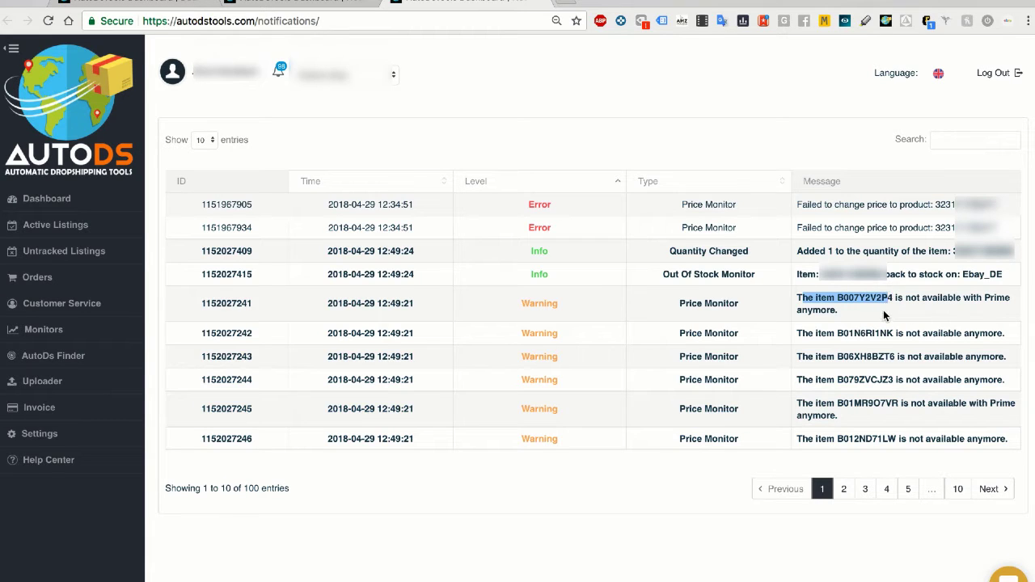
left_click(867, 311)
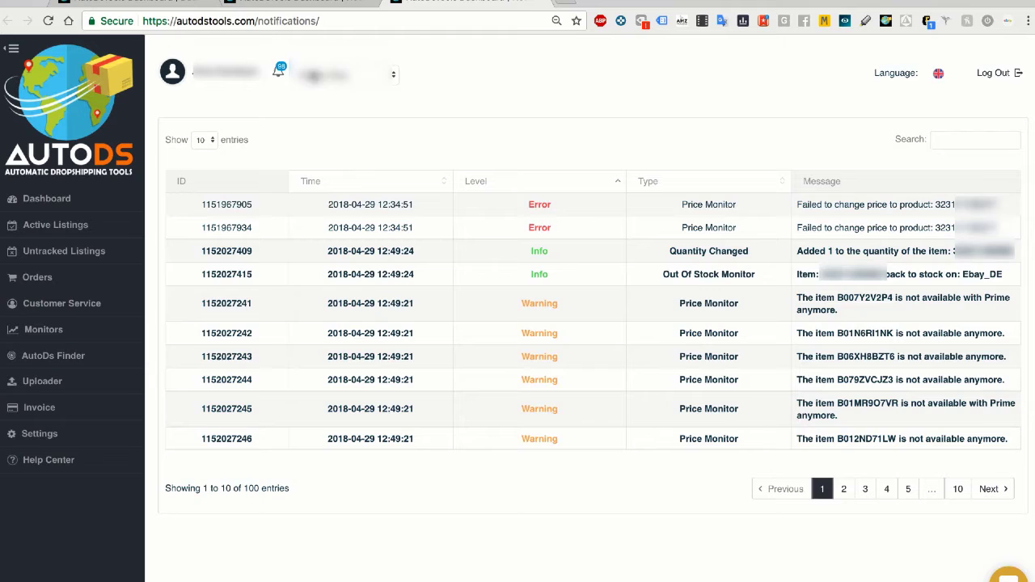
left_click(273, 6)
- Return to the dashboard and dismiss the notifications dropdown to reveal the summary cards
left_click(154, 6)
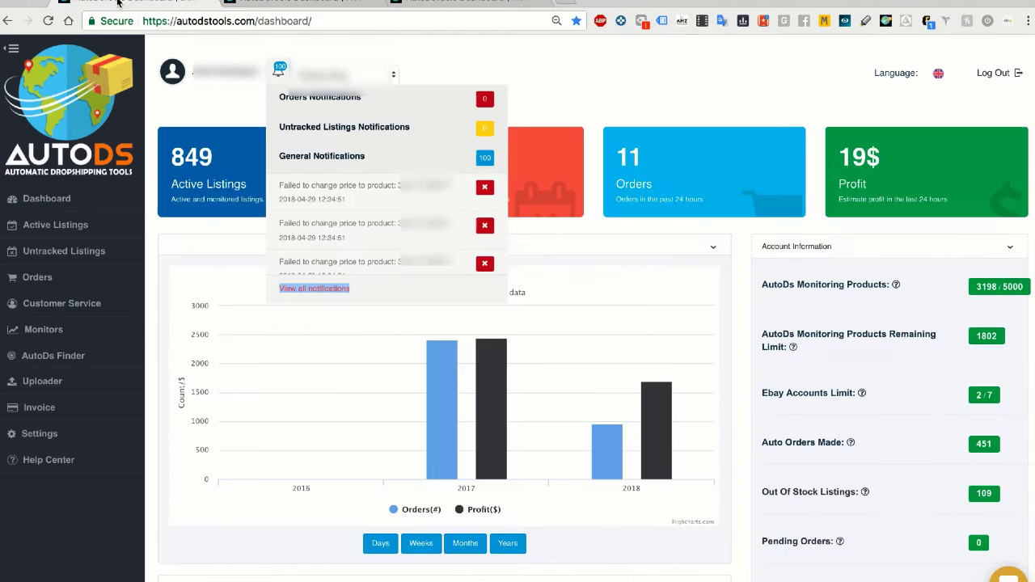
left_click(540, 87)
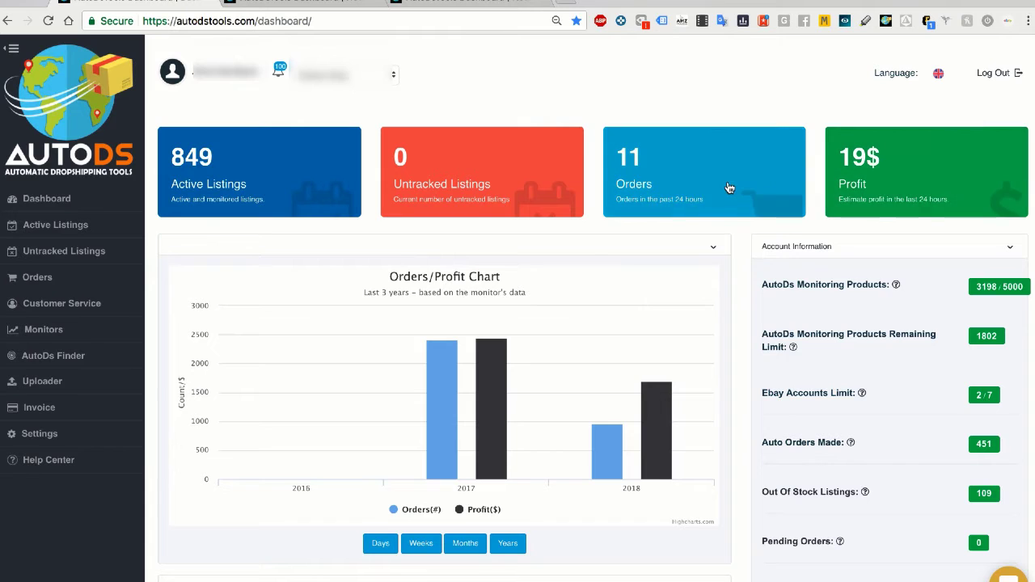
- View the Orders/Profit chart by Days, Weeks, Months and finally Years
scroll(883, 169, "down", 1)
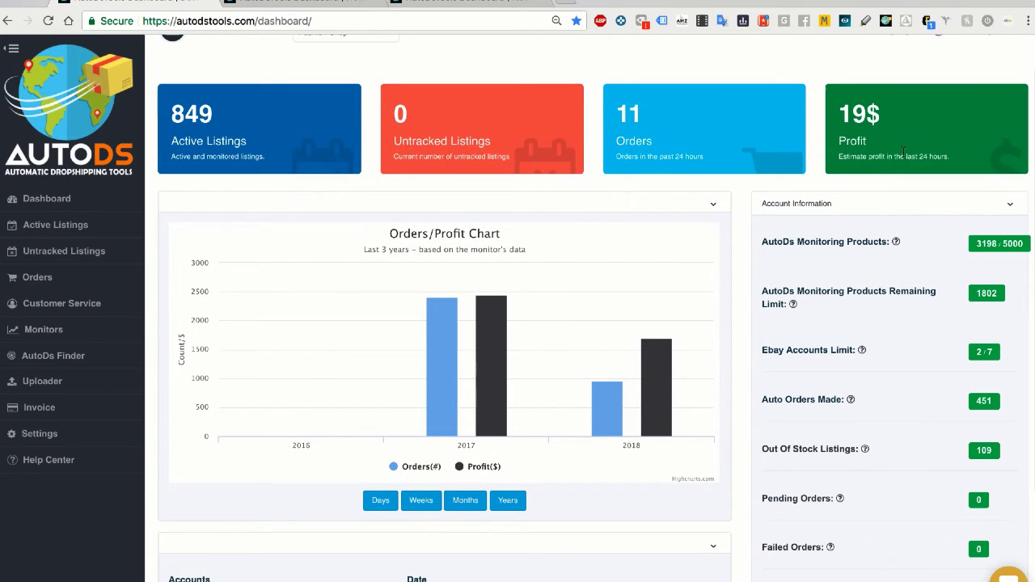
scroll(788, 180, "up", 1)
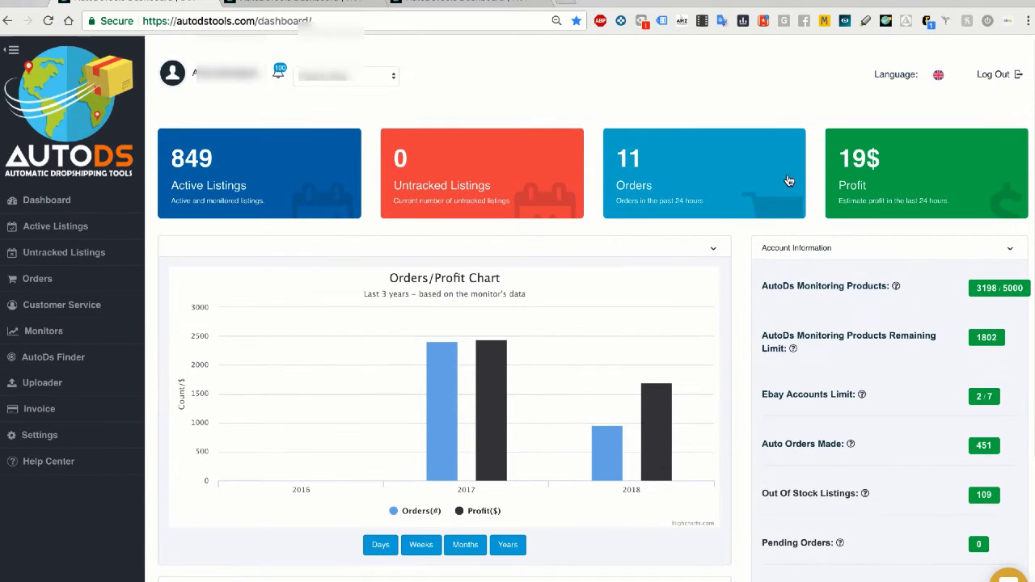
scroll(789, 179, "down", 3)
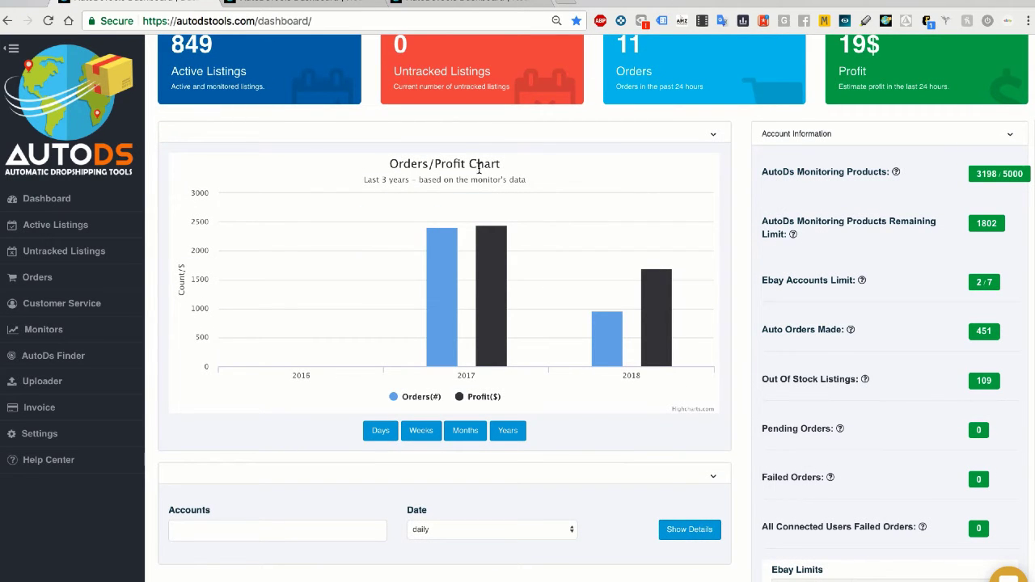
mouse_move(442, 356)
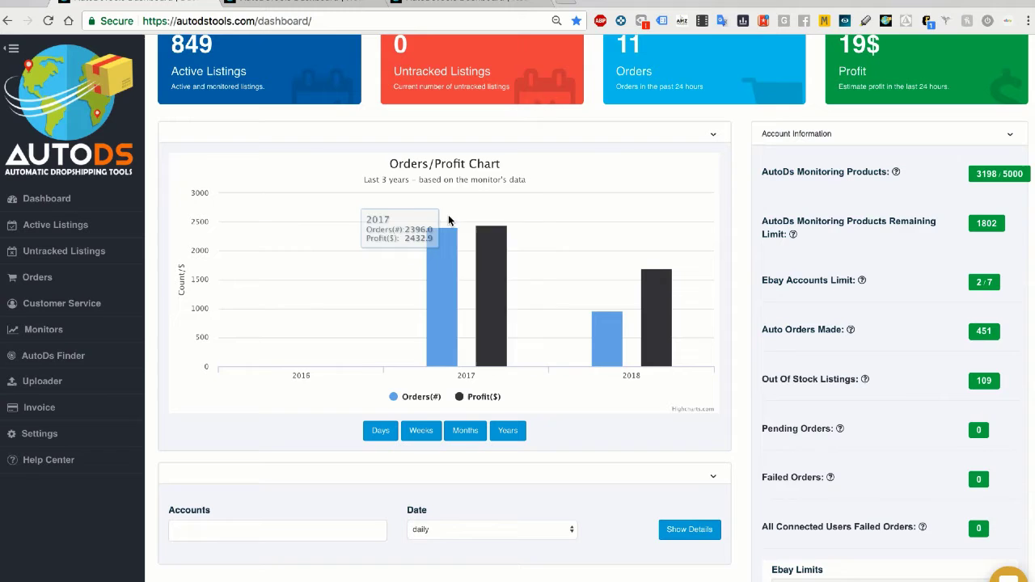
left_click(380, 437)
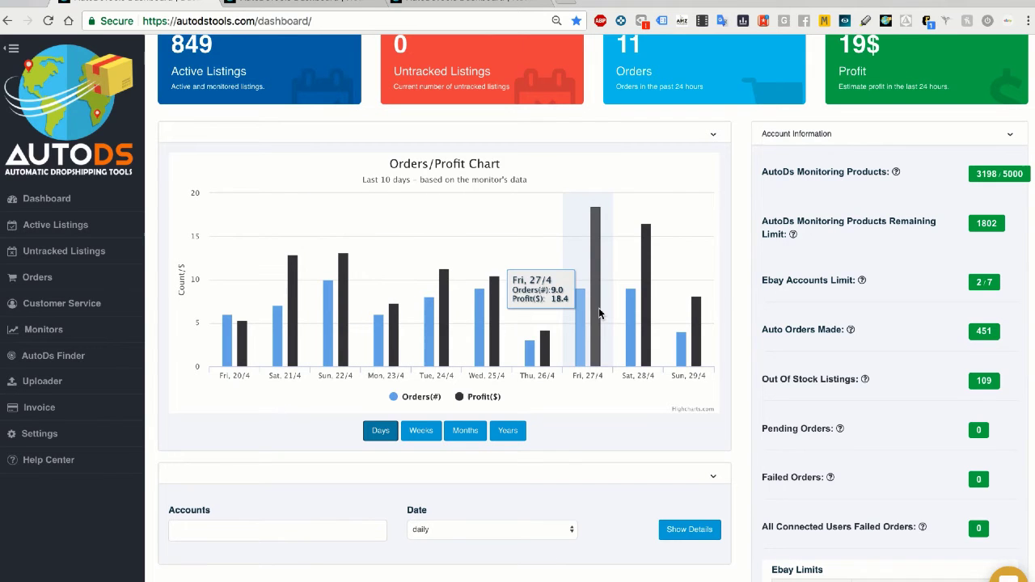
left_click(426, 436)
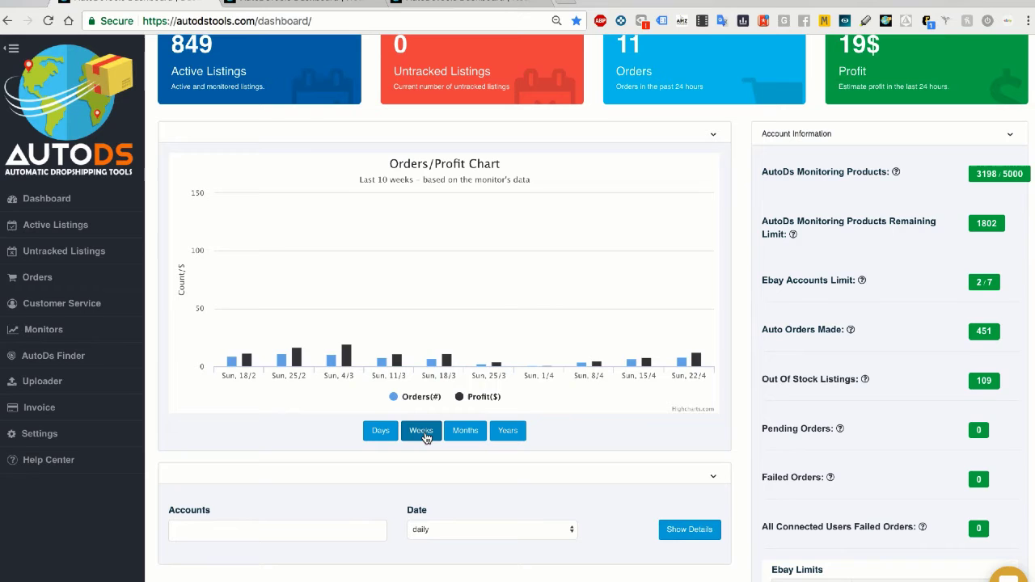
left_click(466, 433)
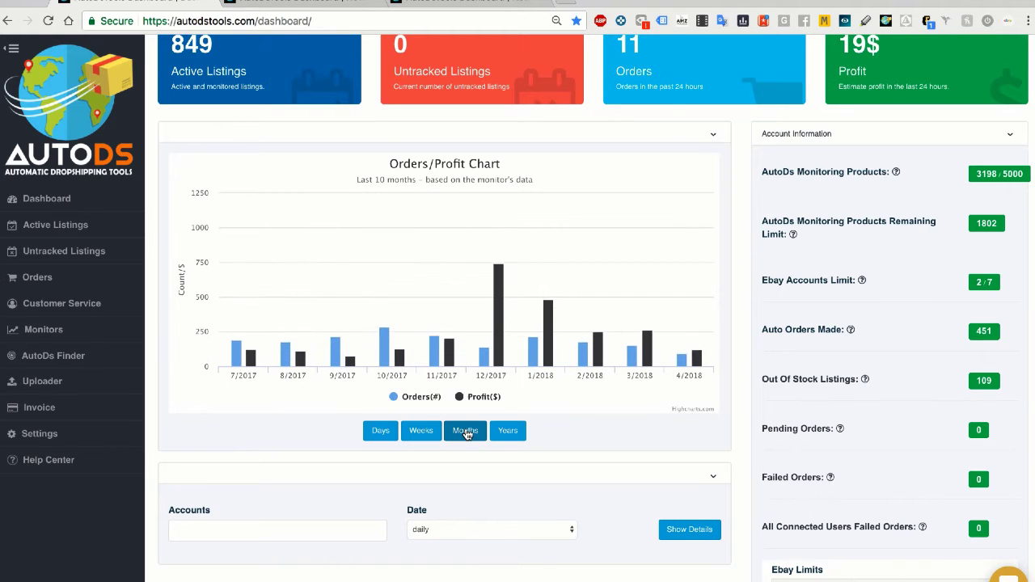
left_click(512, 433)
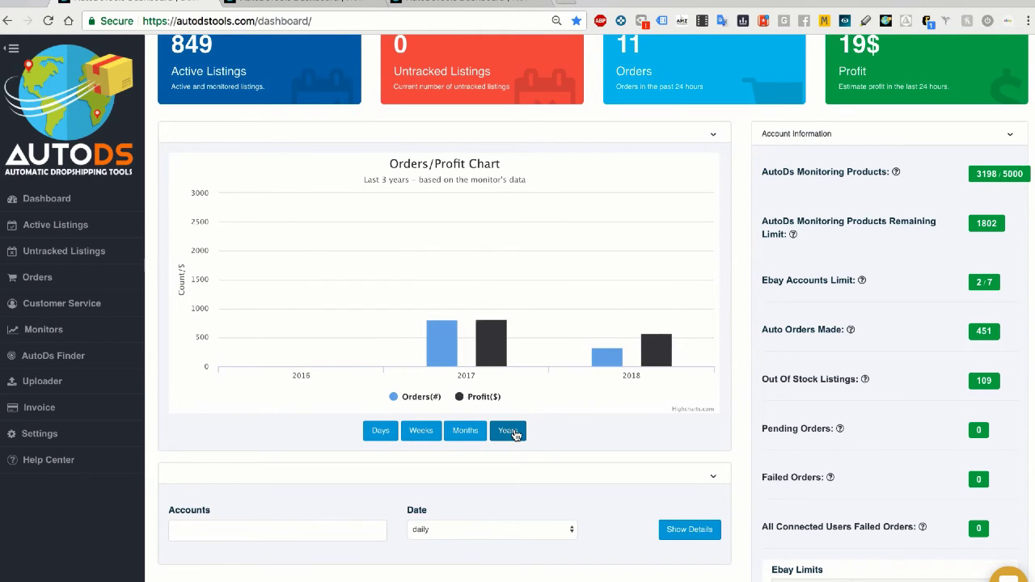
- Scroll down to User Statistics and expand the Accounts dropdown
scroll(612, 402, "down", 1)
scroll(612, 403, "up", 2)
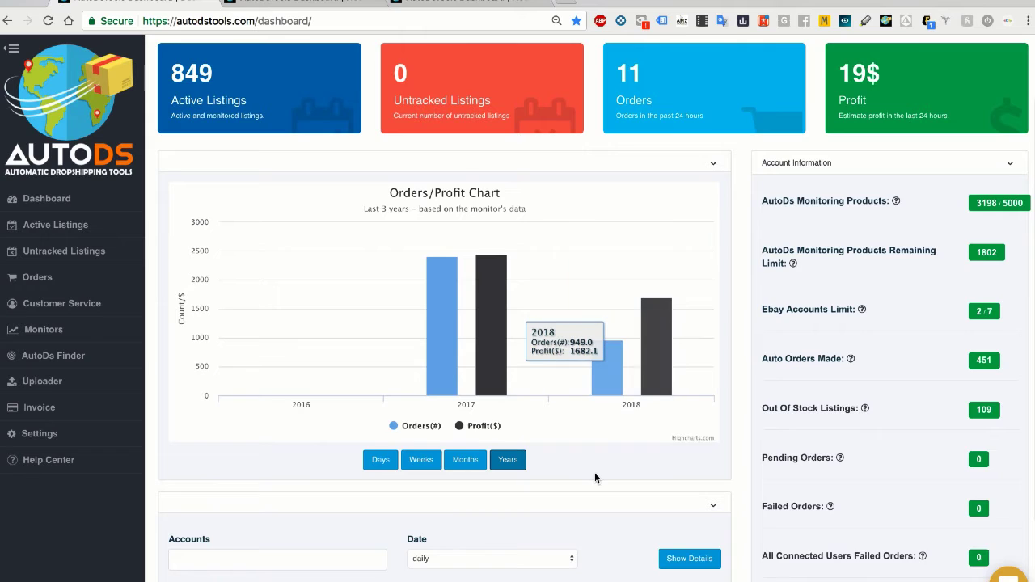
scroll(594, 475, "down", 3)
left_click(287, 428)
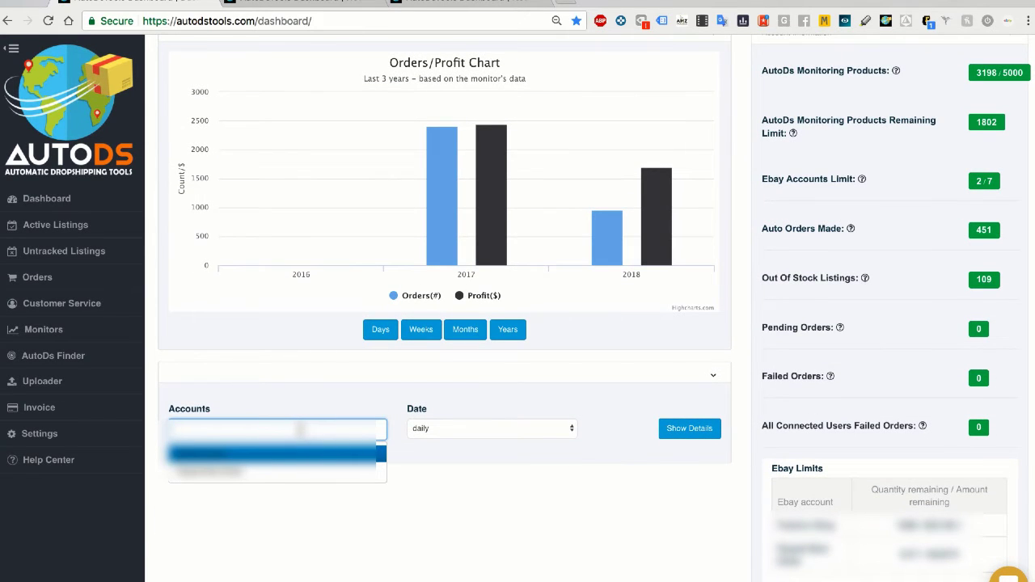
- Add the first account to the statistics filter and show its daily orders and profit
left_click(267, 453)
left_click(421, 410)
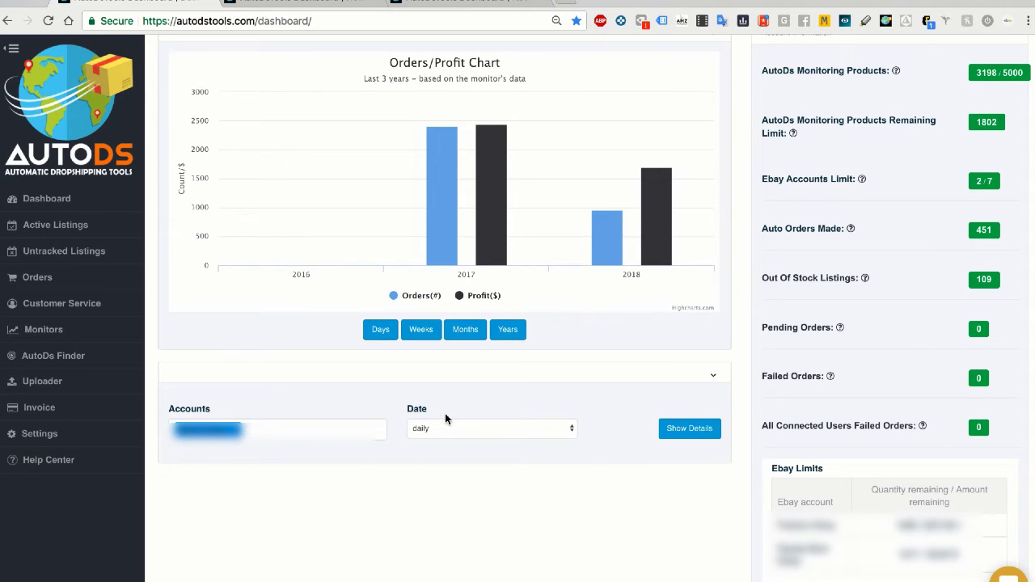
left_click(478, 429)
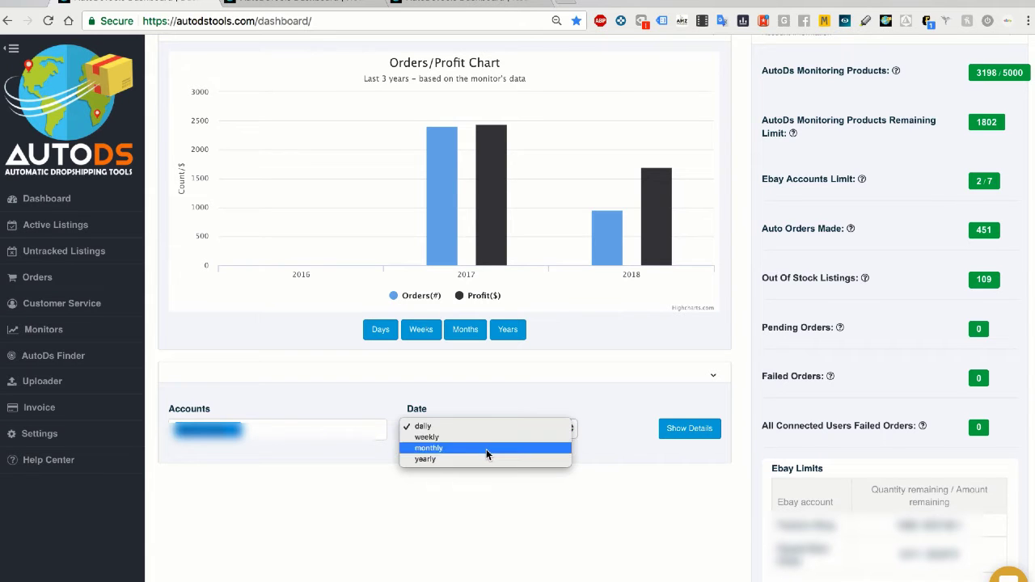
left_click(688, 427)
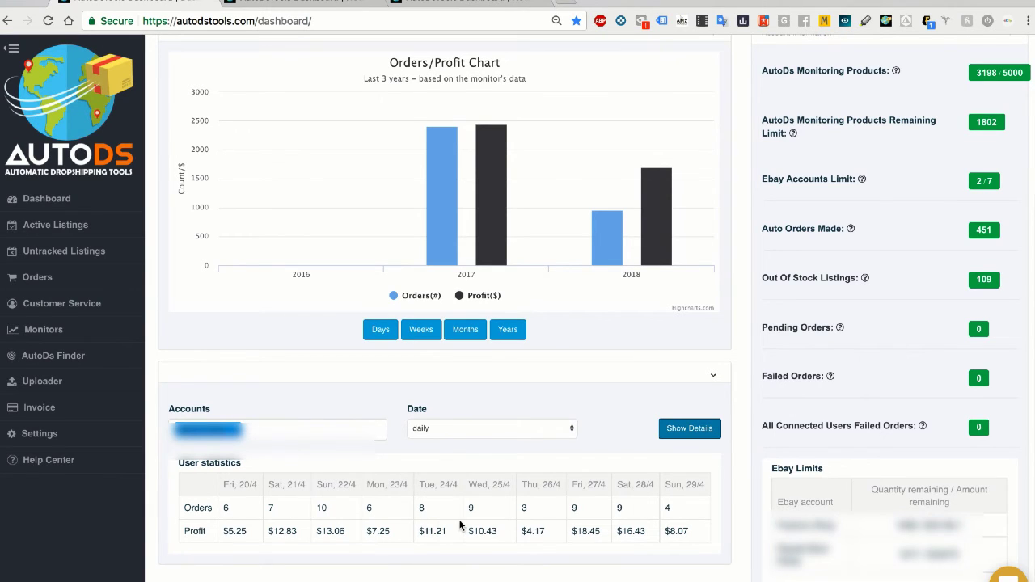
- Add the second account and show monthly statistics from 7/2017 to 4/2018
left_click(317, 431)
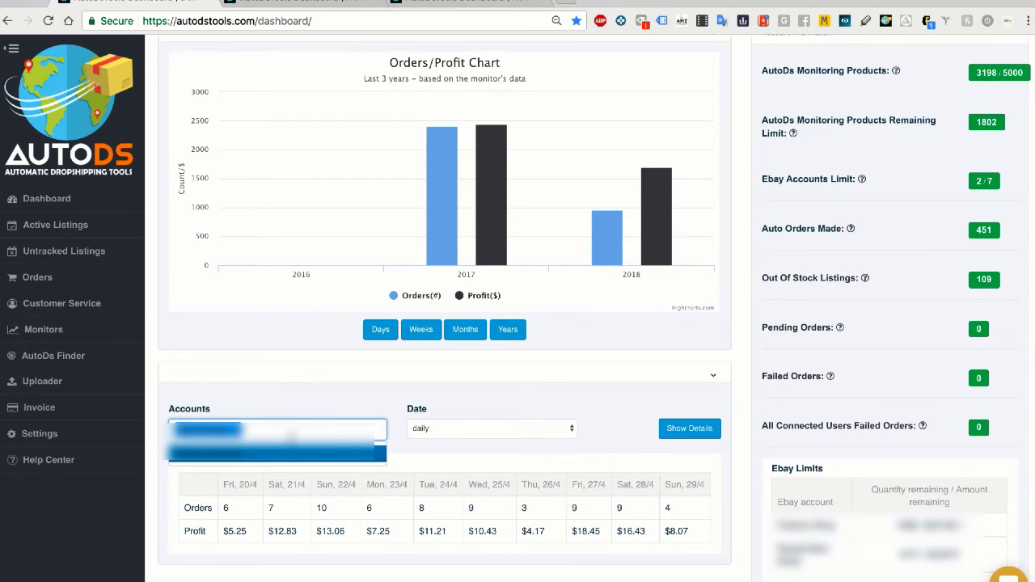
left_click(229, 458)
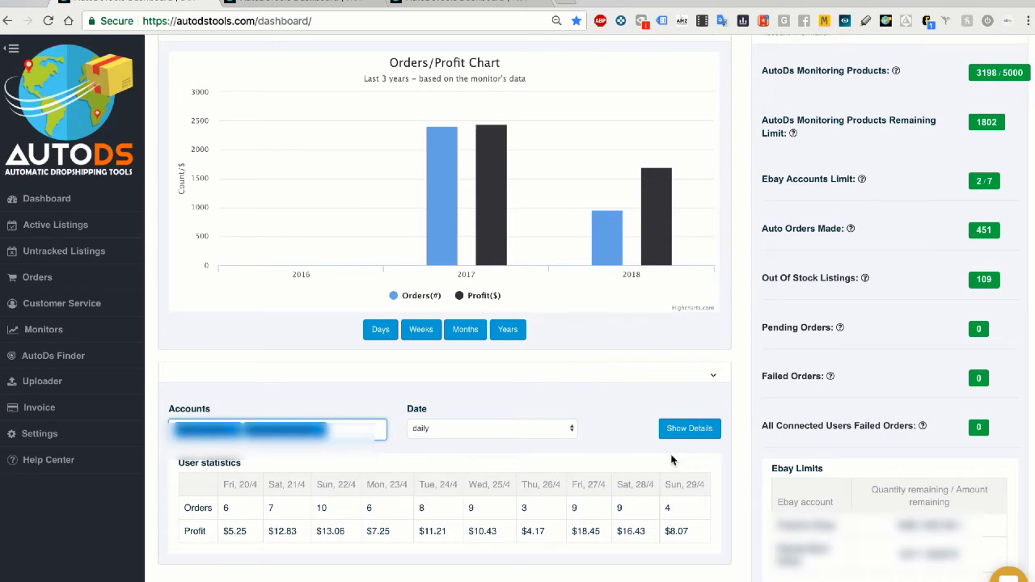
left_click(688, 430)
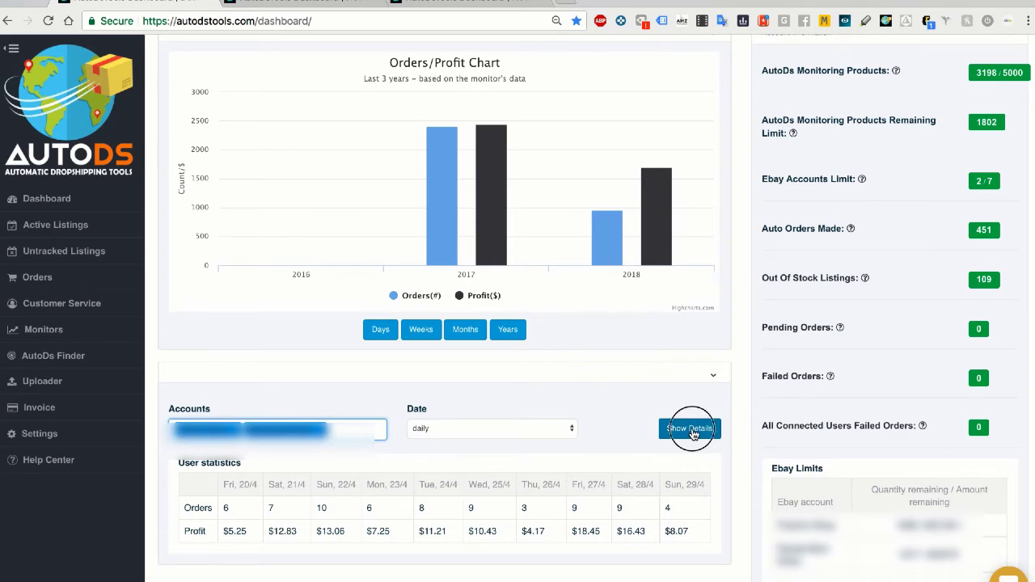
left_click(493, 430)
left_click(490, 450)
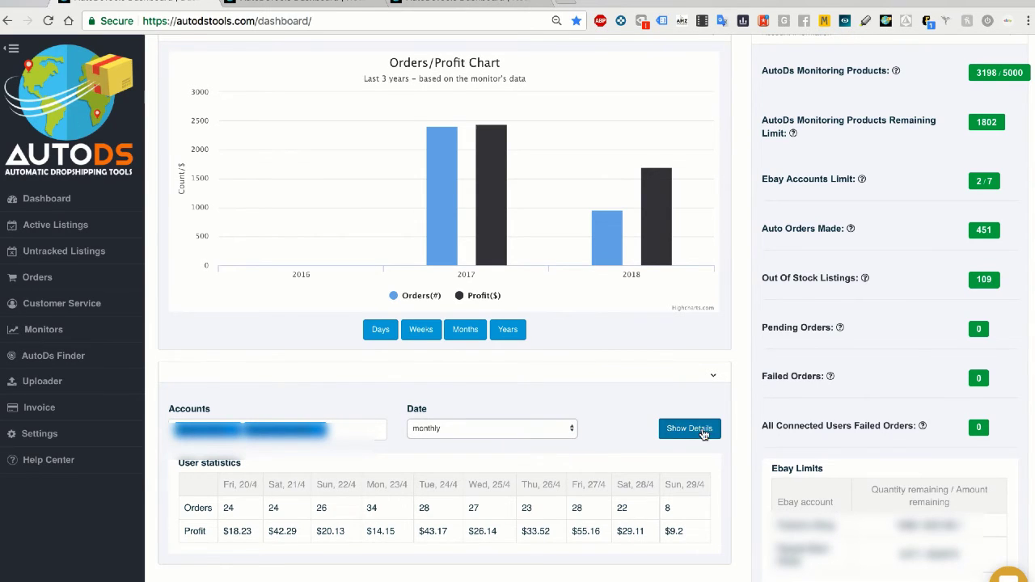
left_click(702, 431)
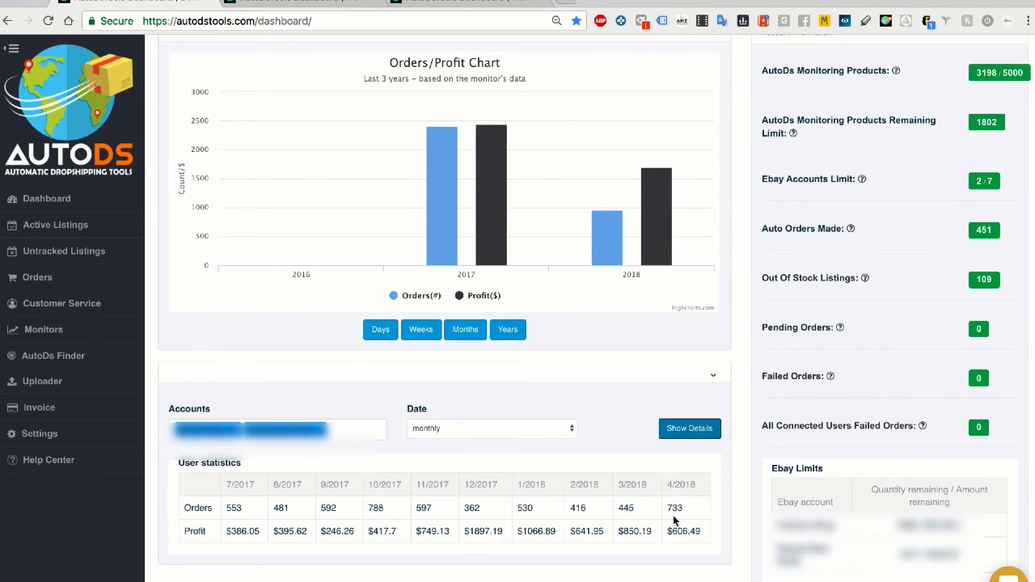
scroll(678, 518, "up", 2)
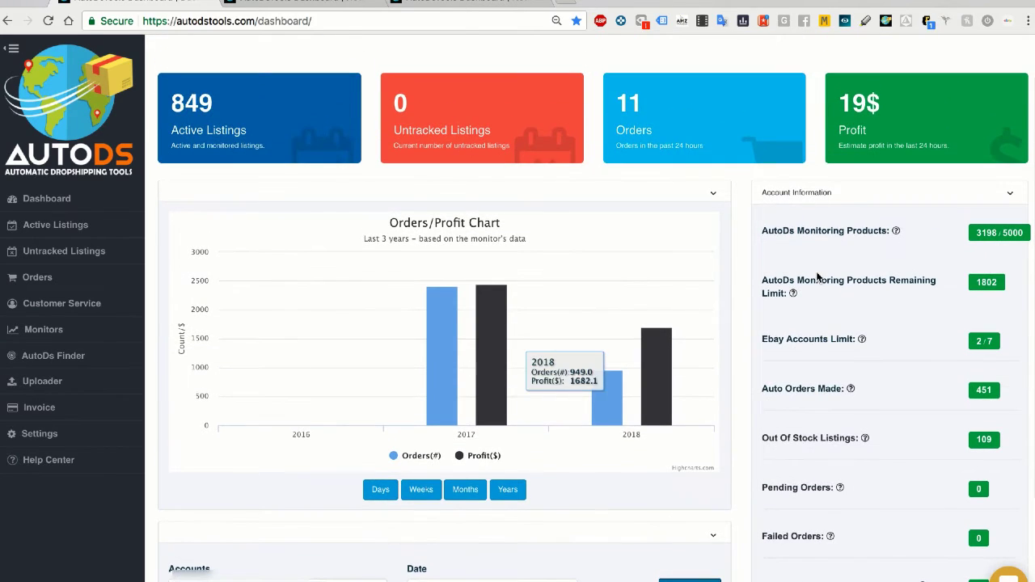
scroll(817, 278, "up", 1)
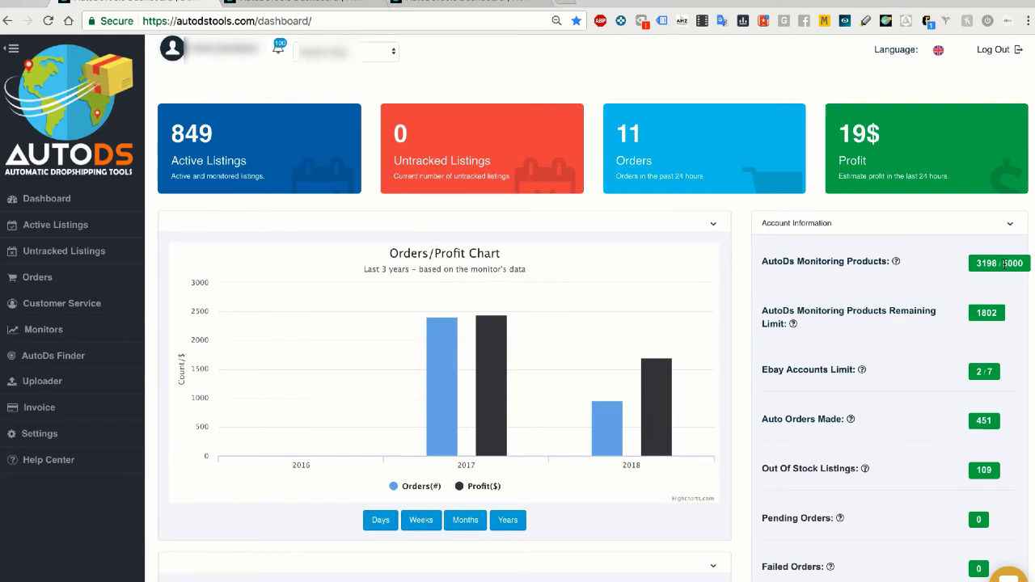
left_click_drag(1004, 263, 1026, 270)
left_click(1009, 285)
left_click_drag(1002, 264, 1025, 267)
left_click(968, 280)
left_click(977, 263)
scroll(954, 273, "down", 2)
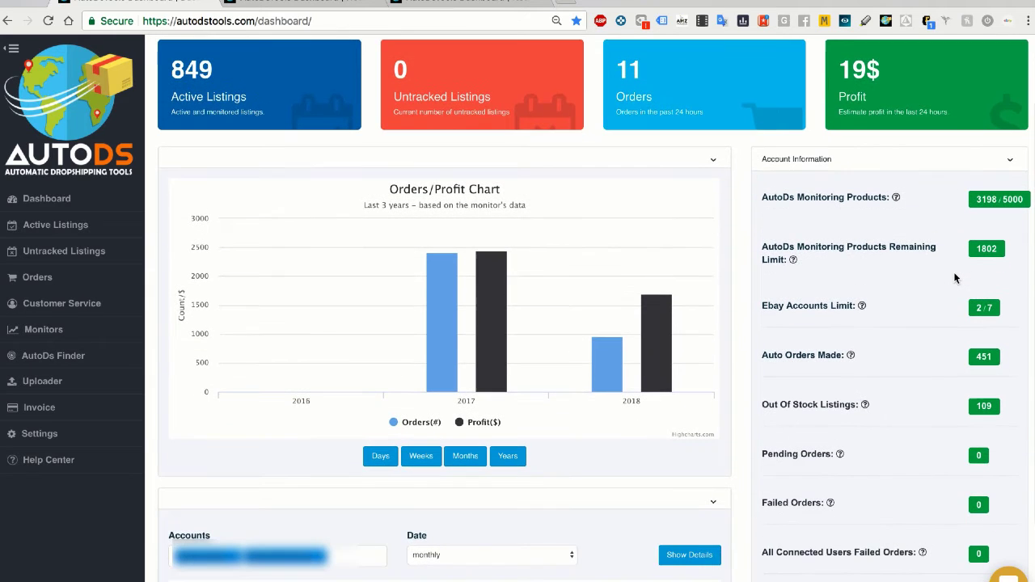
left_click_drag(763, 245, 939, 257)
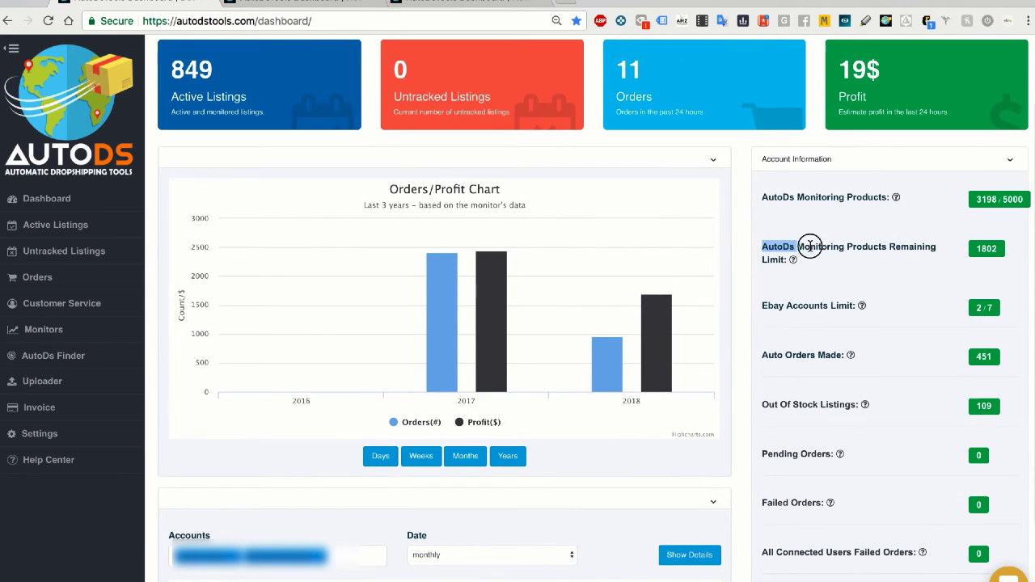
left_click(940, 258)
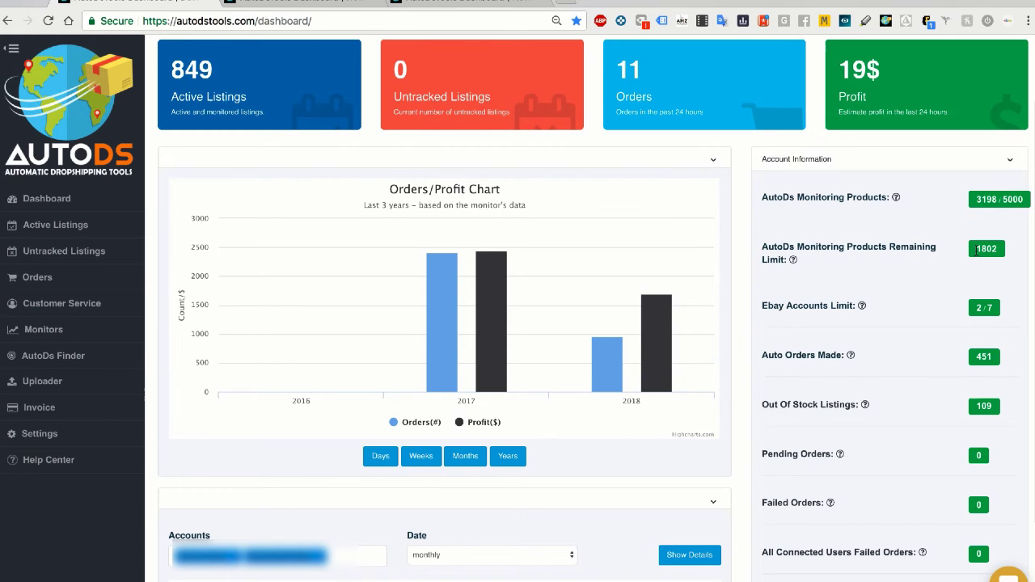
scroll(867, 302, "down", 1)
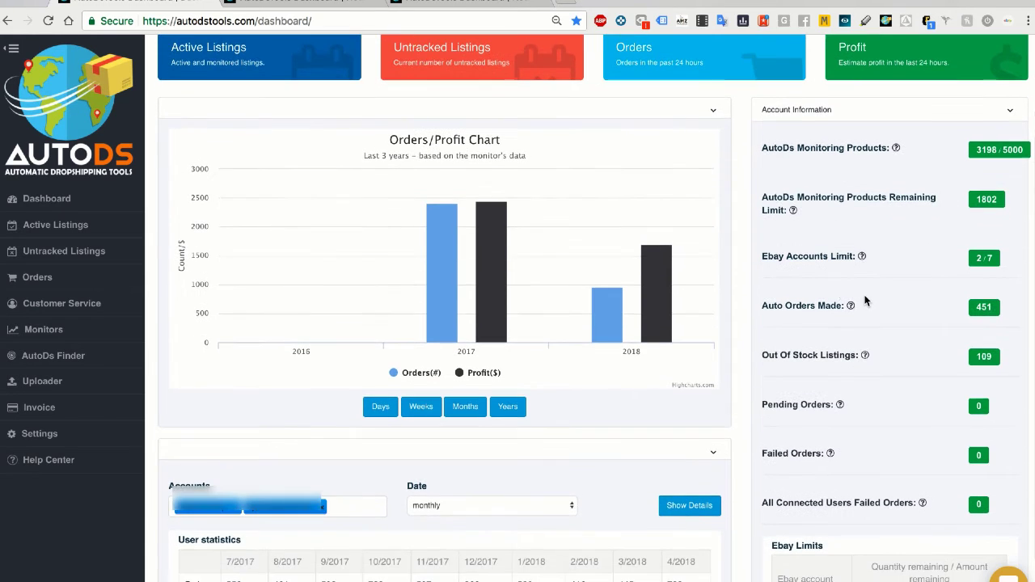
left_click_drag(762, 256, 854, 255)
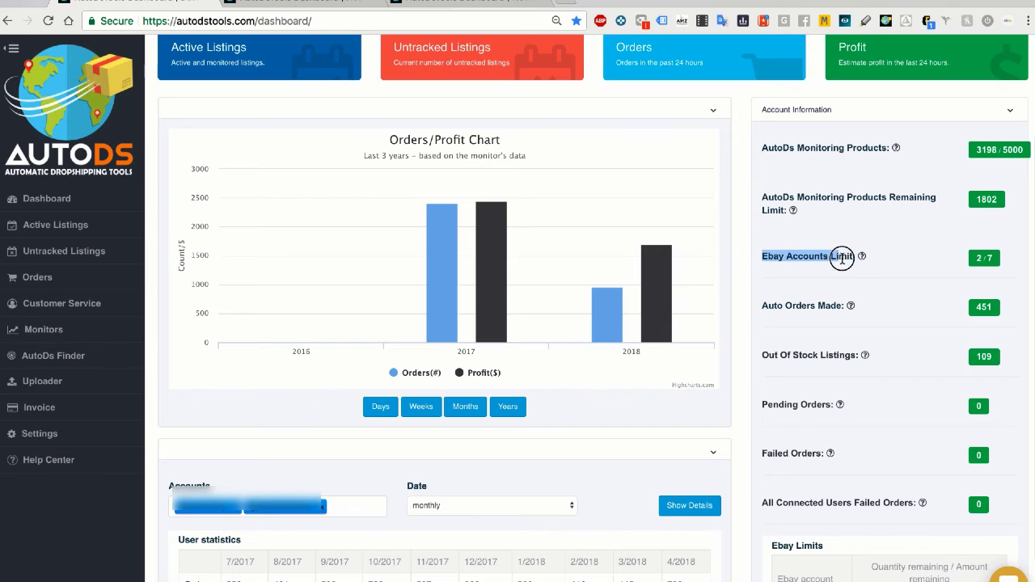
left_click(921, 255)
scroll(921, 252, "up", 1)
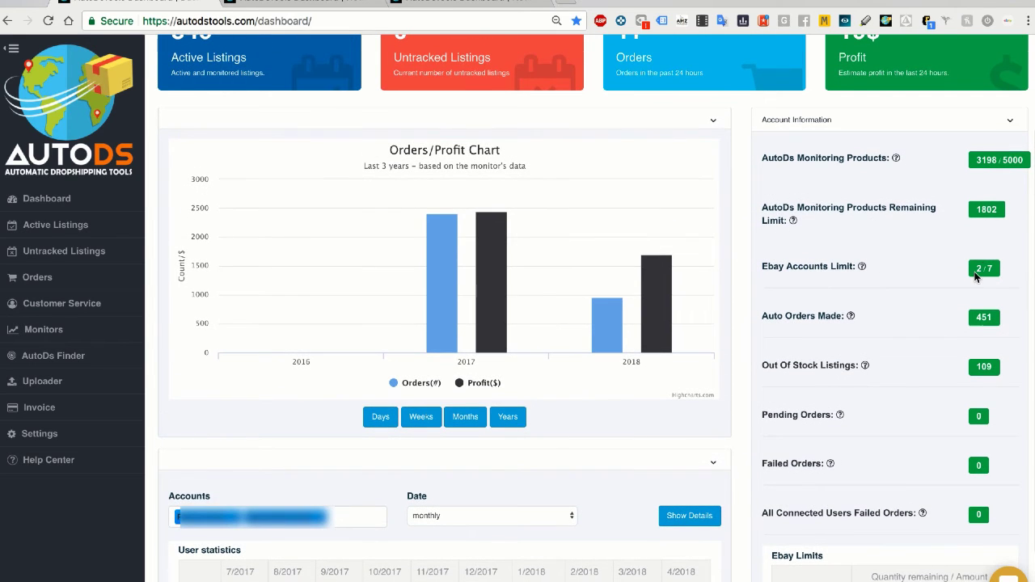
double_click(979, 269)
left_click(919, 293)
scroll(919, 293, "down", 2)
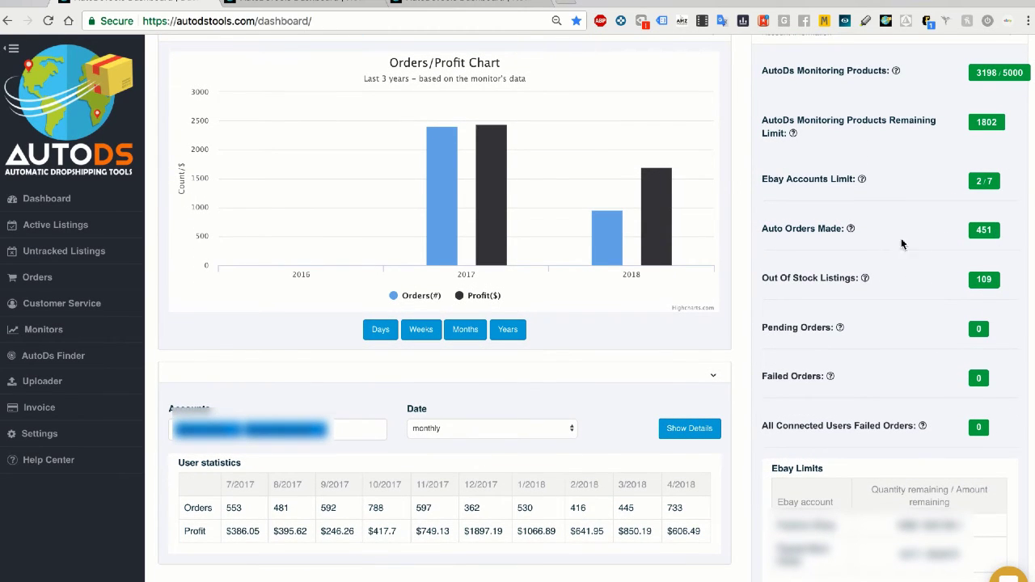
scroll(835, 226, "up", 1)
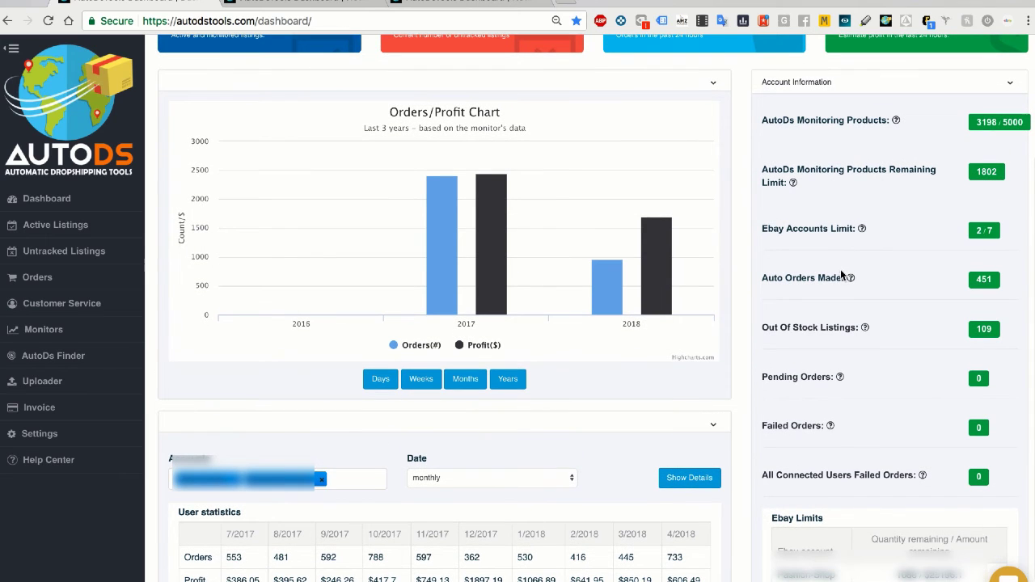
scroll(873, 276, "down", 1)
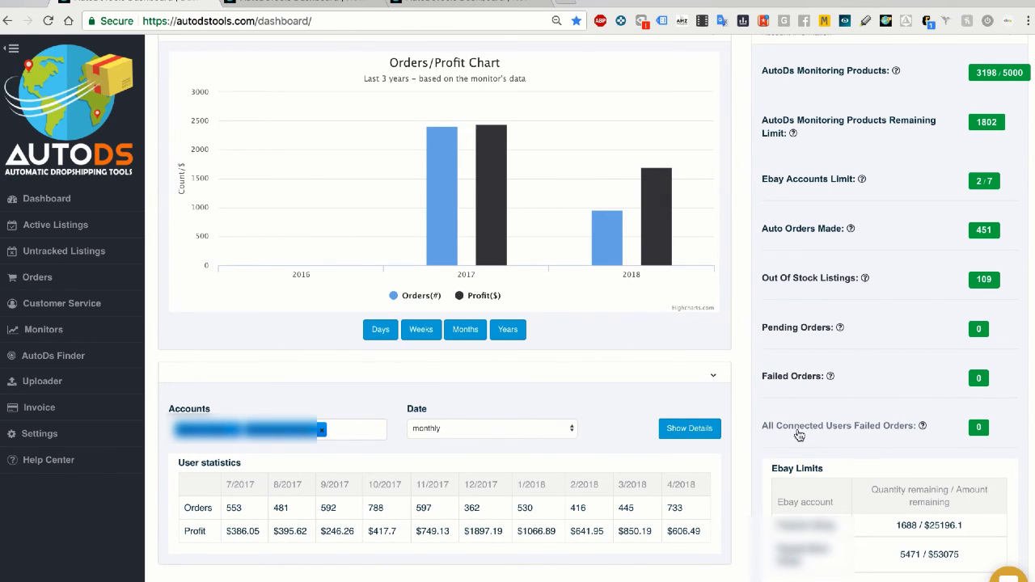
scroll(893, 385, "down", 1)
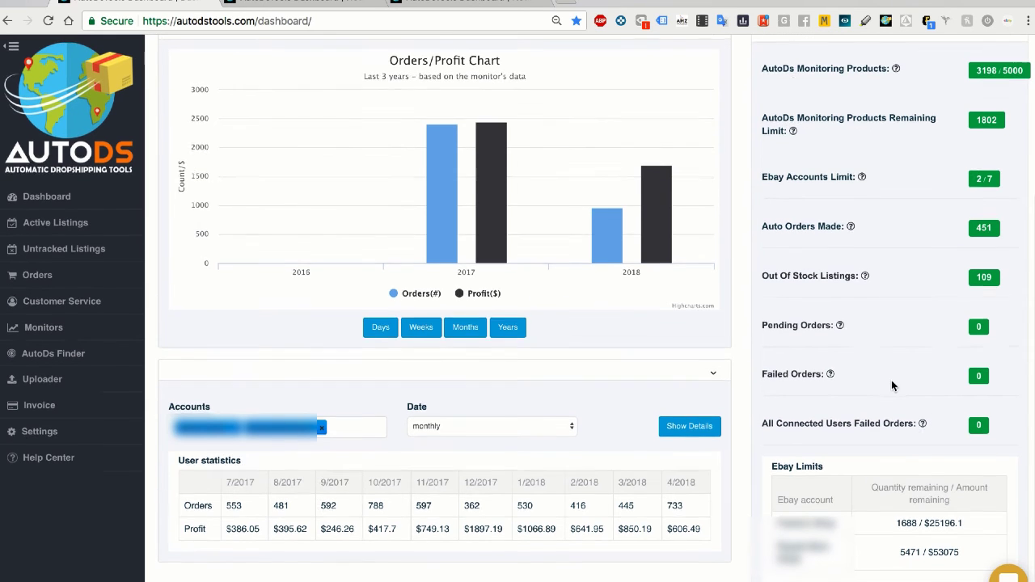
scroll(817, 467, "up", 1)
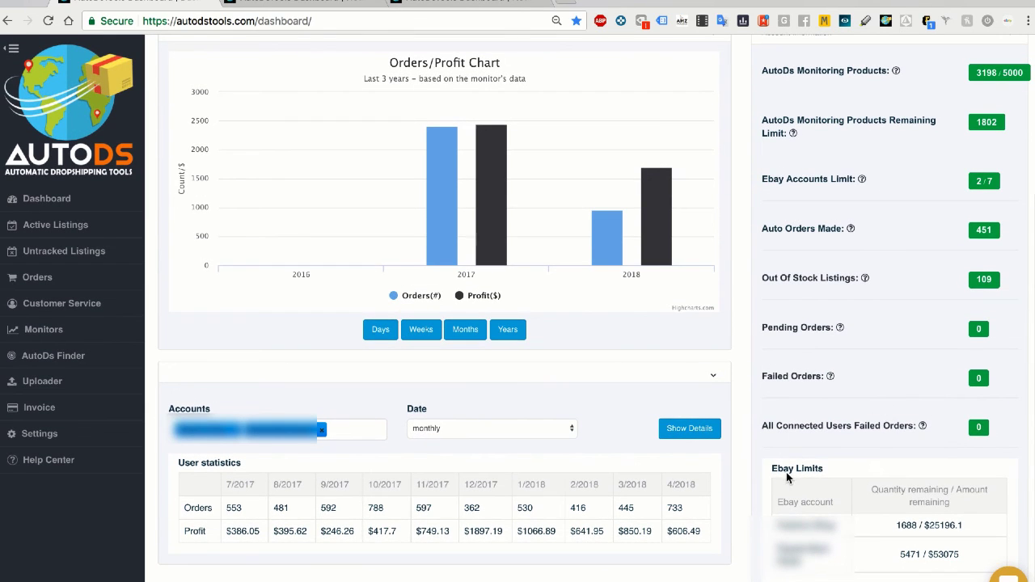
left_click_drag(771, 469, 819, 470)
left_click(838, 470)
mouse_move(914, 525)
left_mouse_down()
mouse_move(896, 525)
mouse_move(967, 525)
left_mouse_up()
left_click(906, 525)
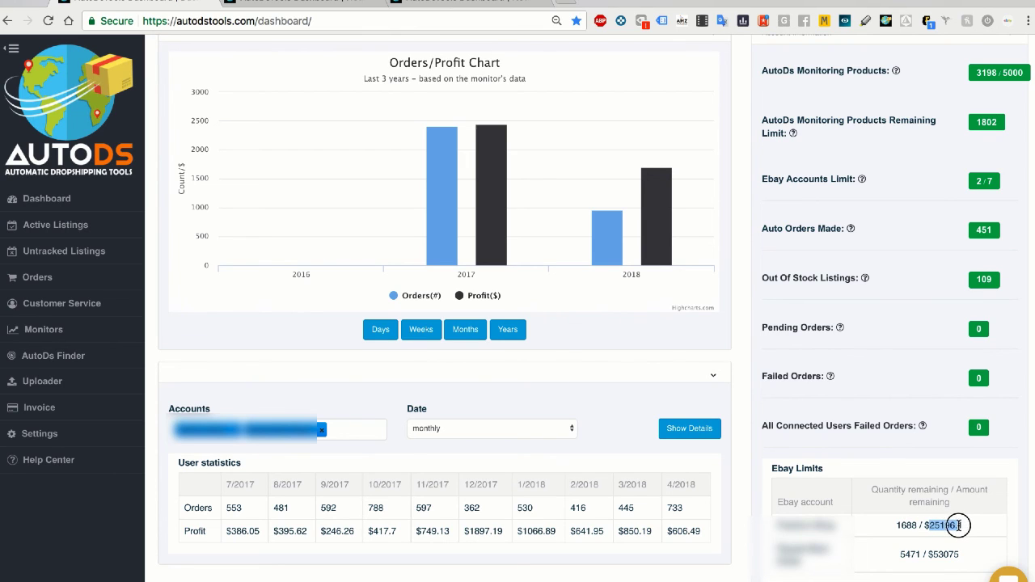
left_click(940, 529)
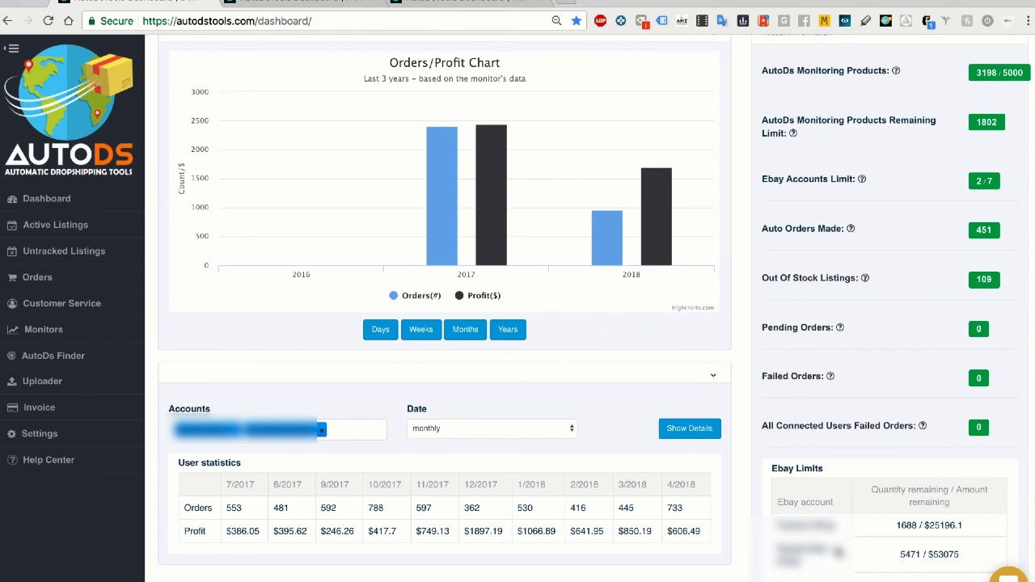
scroll(314, 409, "up", 3)
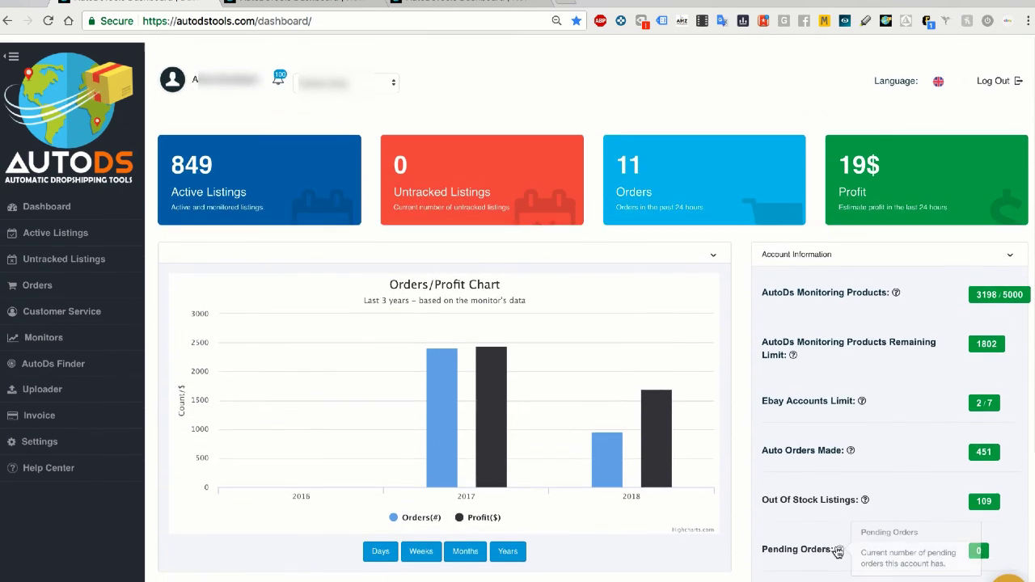
scroll(279, 361, "down", 2)
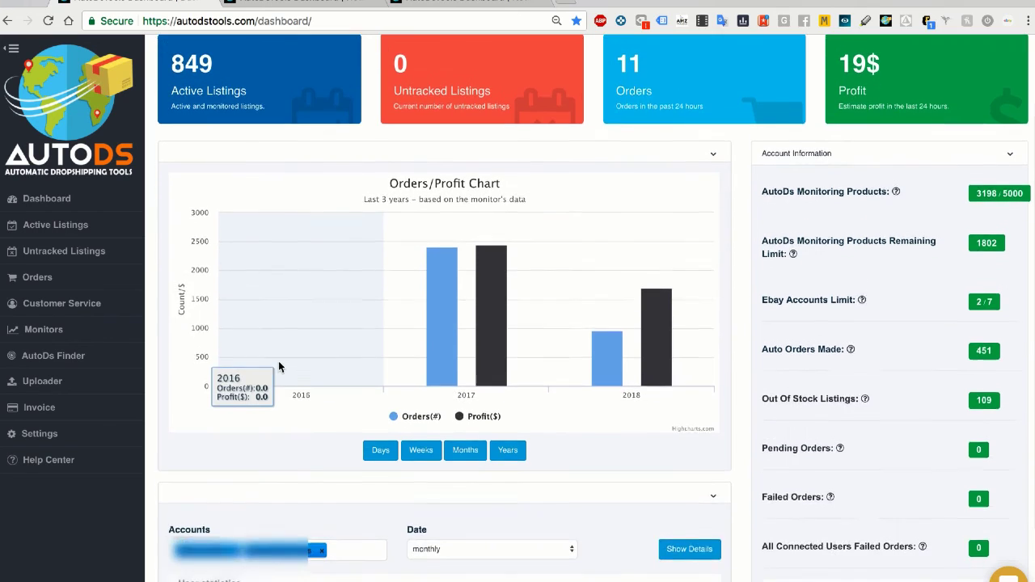
scroll(278, 361, "up", 2)
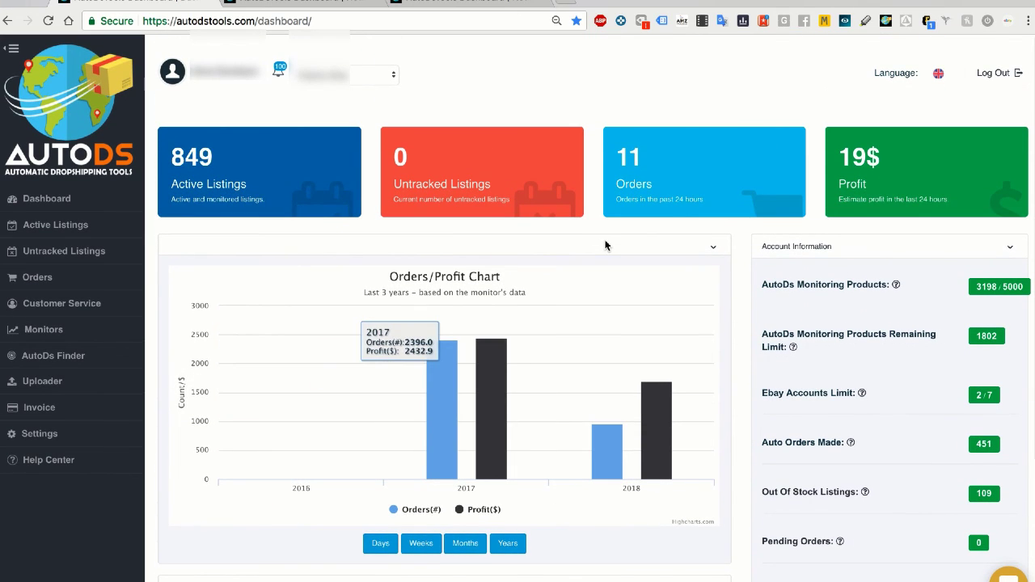